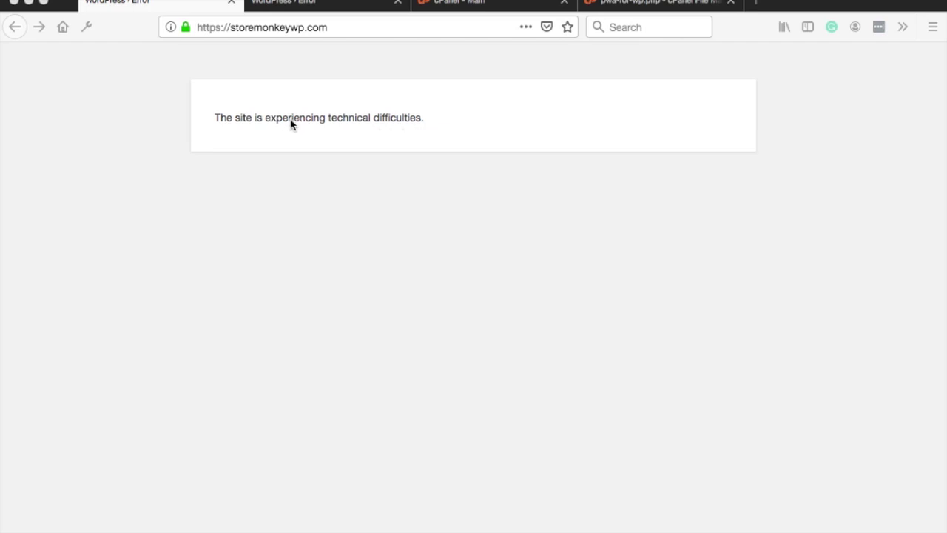
# - Shorten the address of the second WordPress error page to storemonkeywp.com/wp-admin/ and load it
pyautogui.hotkey('ctrl', 'Tab')
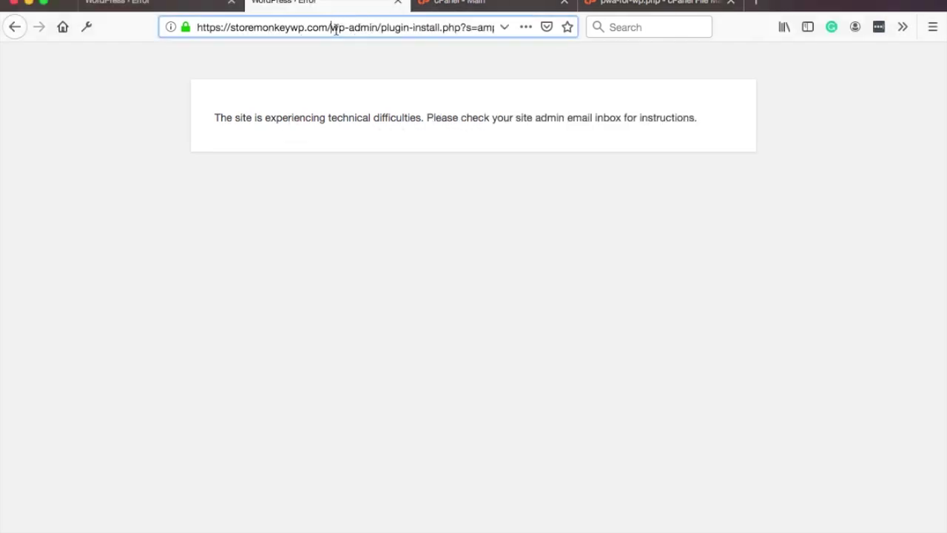
pyautogui.moveTo(384, 27); pyautogui.dragTo(921, 33)
pyautogui.press('BackSpace')
pyautogui.press('Return')
pyautogui.moveTo(383, 30); pyautogui.dragTo(899, 34)
pyautogui.press('BackSpace')
pyautogui.press('Return')
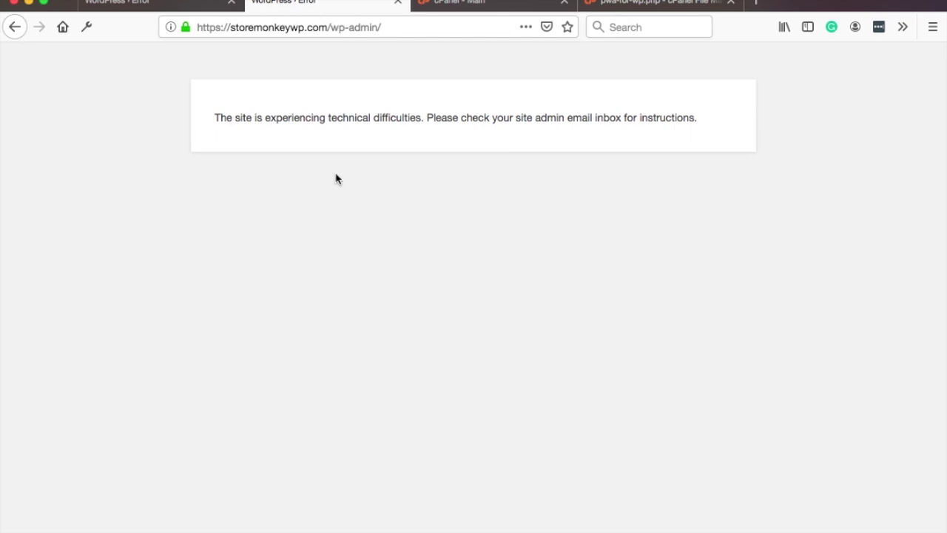
# - Switch to cPanel, open its File Manager and look through the public_html folder
pyautogui.click(463, 5)
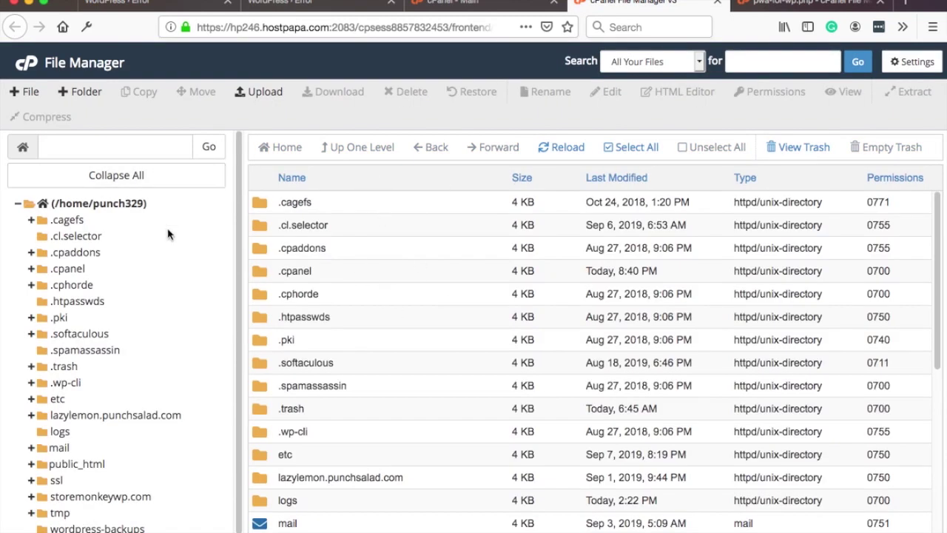
pyautogui.click(83, 464)
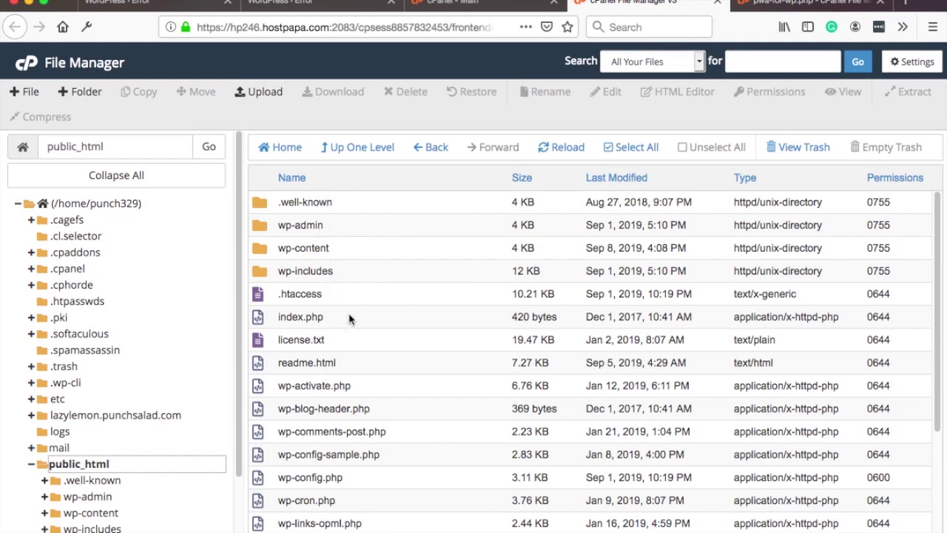
pyautogui.scroll(-1, 323, 293)
pyautogui.scroll(1, 299, 246)
pyautogui.scroll(-2, 126, 410)
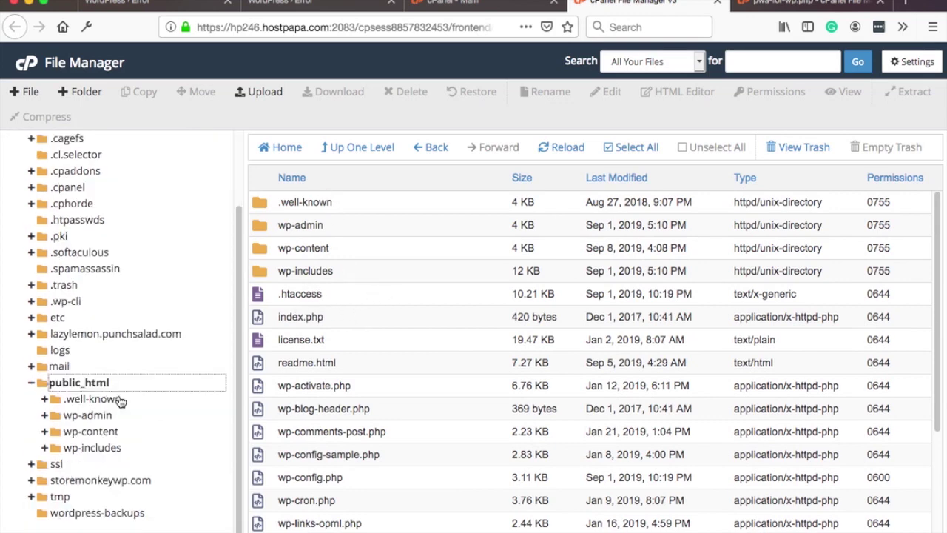
# - Open wp-config.php from the storemonkeywp.com folder in the file editor
pyautogui.click(95, 485)
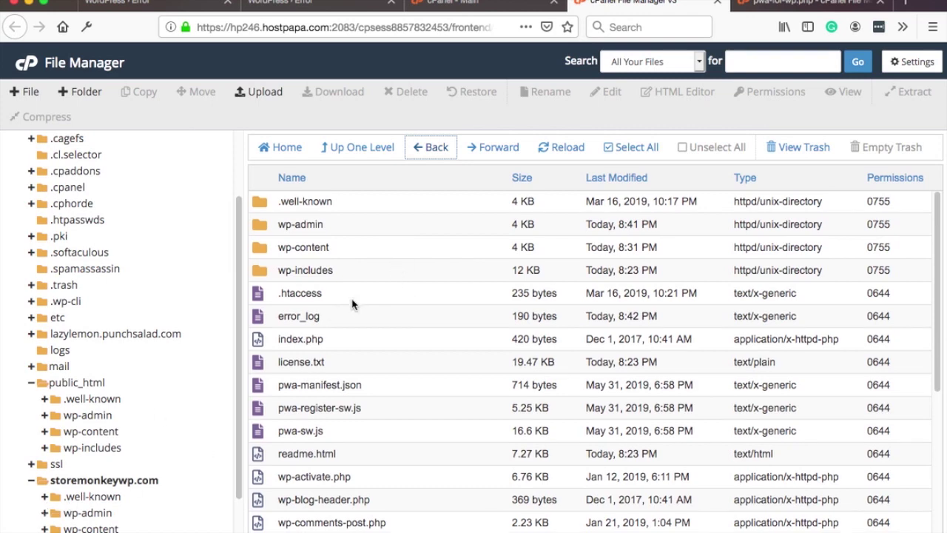
pyautogui.scroll(-2, 353, 301)
pyautogui.scroll(-6, 353, 301)
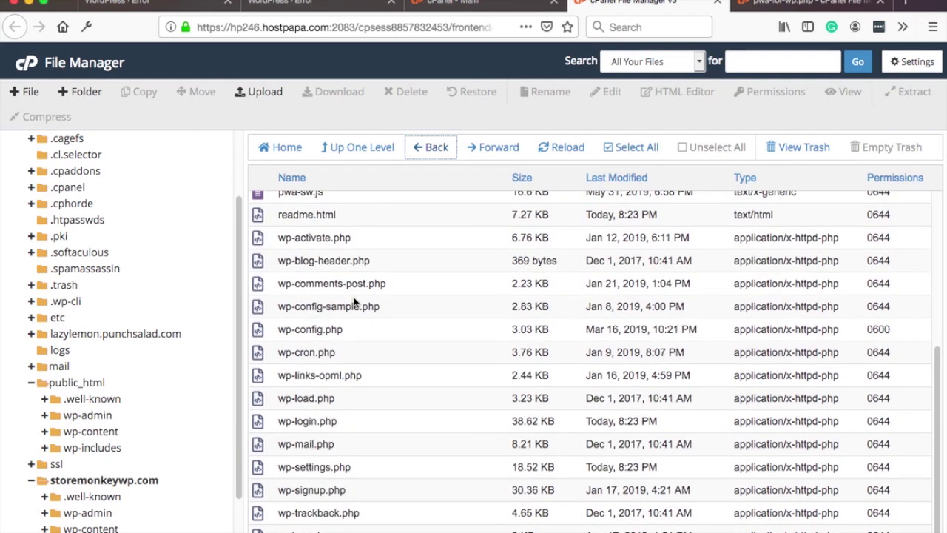
pyautogui.click(378, 333)
pyautogui.rightClick(363, 332)
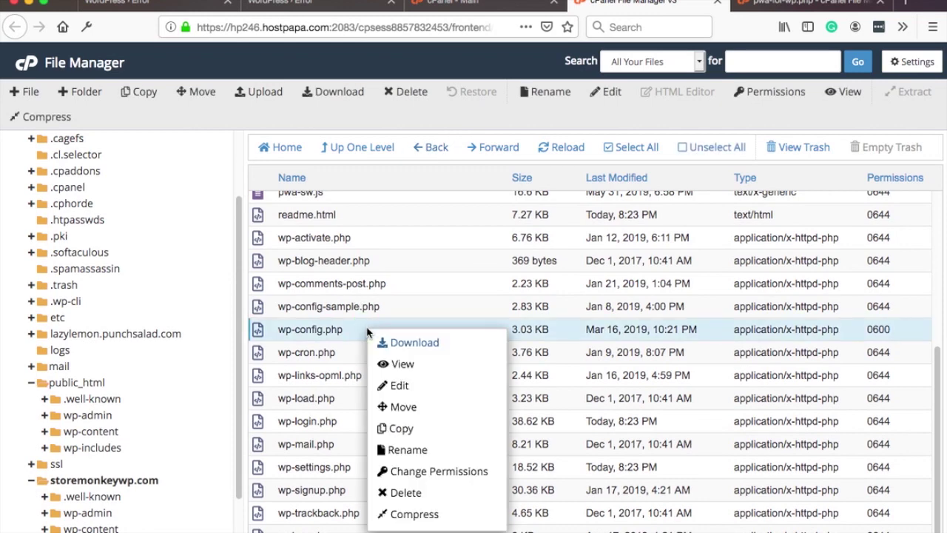
pyautogui.click(400, 385)
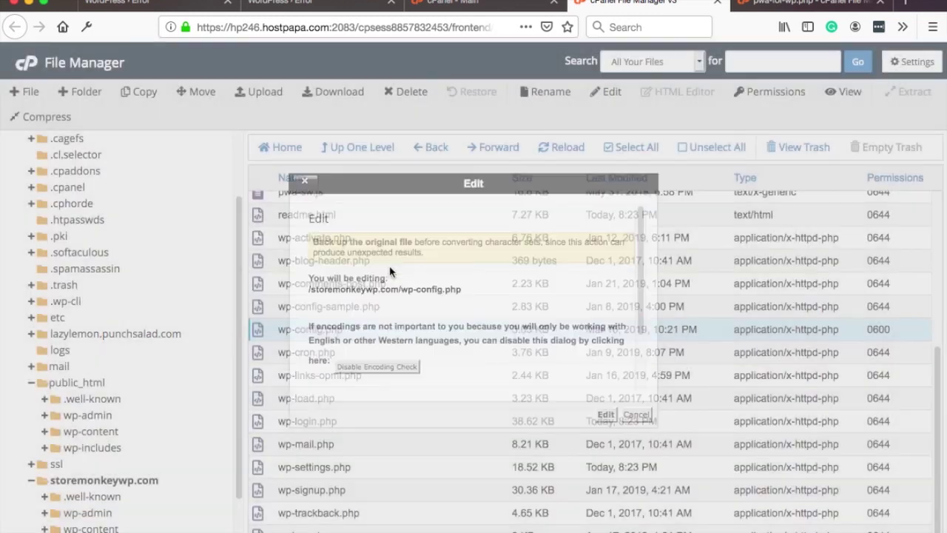
pyautogui.click(607, 415)
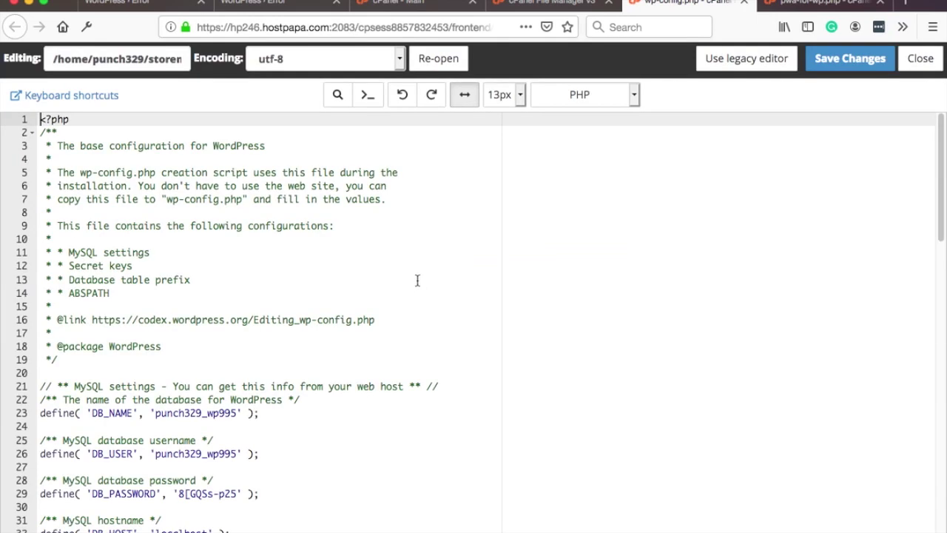
# - Set the WP_DEBUG constant to true in wp-config.php and save the file
pyautogui.scroll(-10, 192, 228)
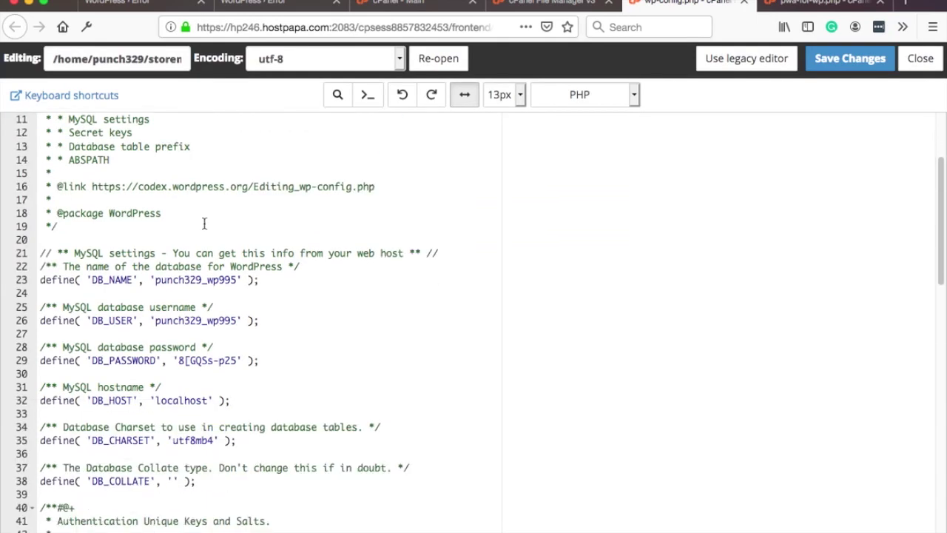
pyautogui.scroll(-11, 208, 220)
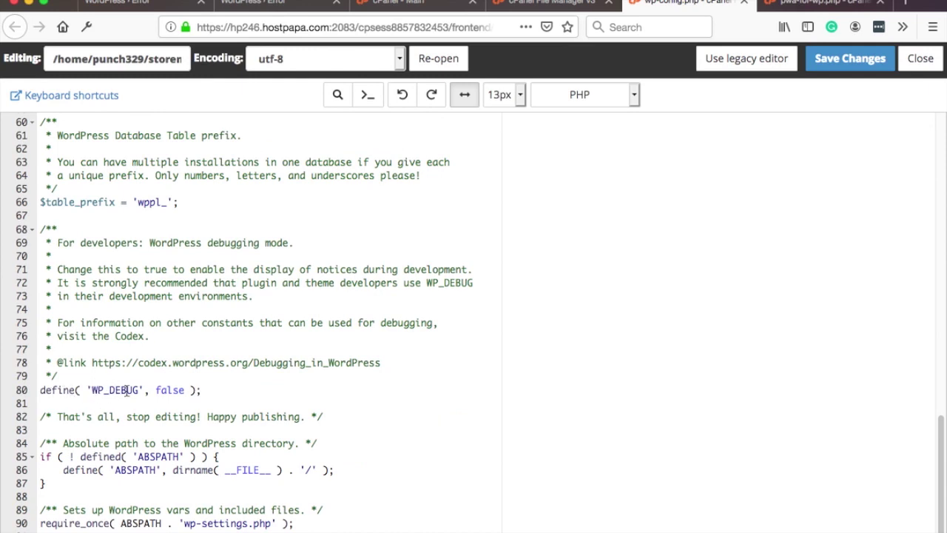
pyautogui.doubleClick(167, 390)
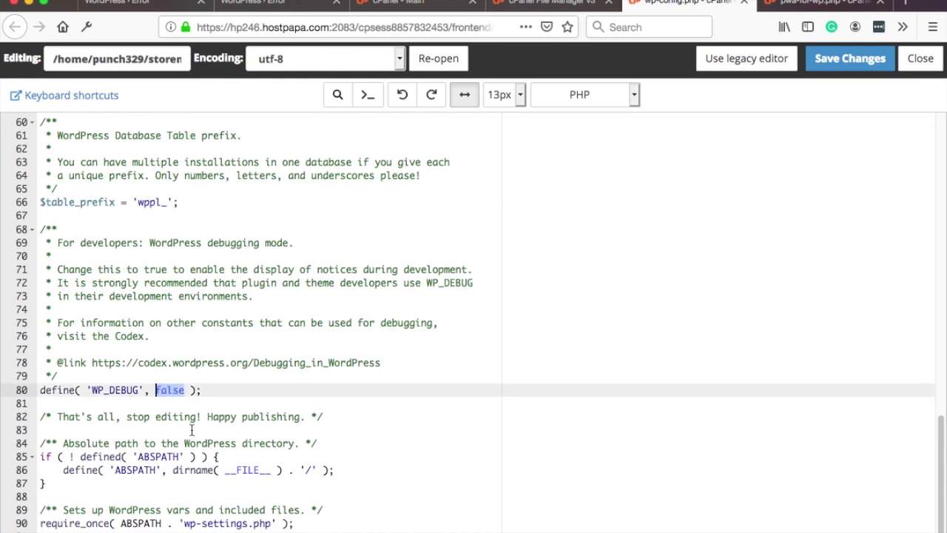
pyautogui.write('true')
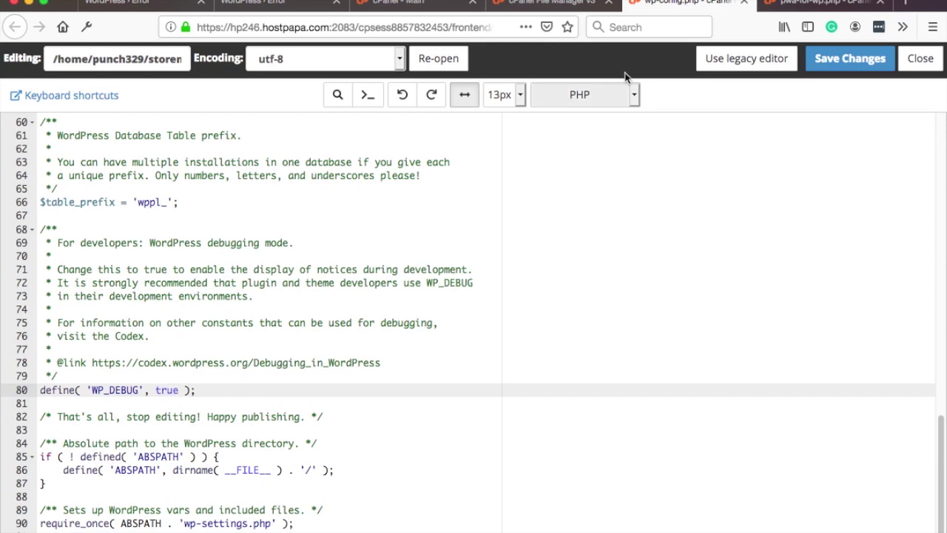
pyautogui.click(831, 62)
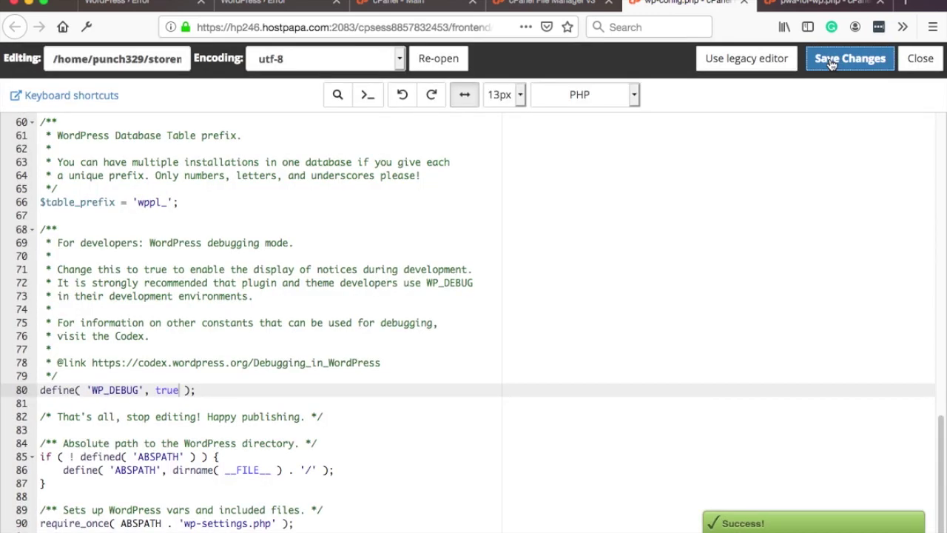
# - Reload the site's wp-admin page and examine which plugin folder and file the error message names
pyautogui.click(237, 6)
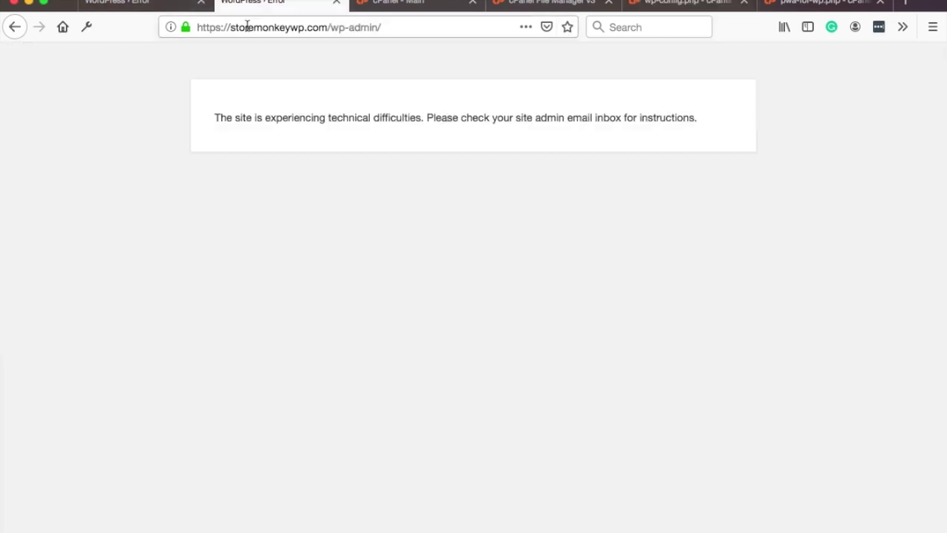
pyautogui.click(286, 28)
pyautogui.press('Return')
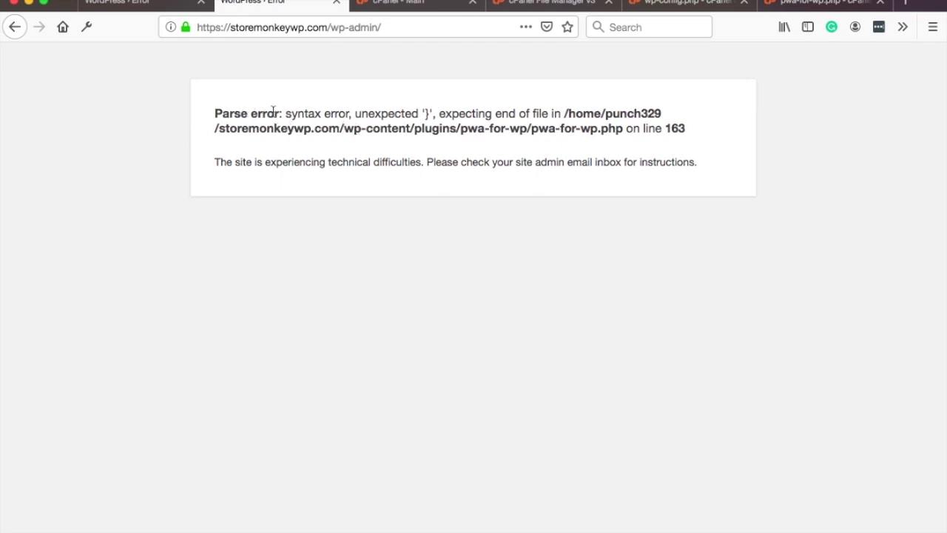
pyautogui.moveTo(565, 113); pyautogui.dragTo(621, 130)
pyautogui.click(437, 128)
pyautogui.click(470, 130)
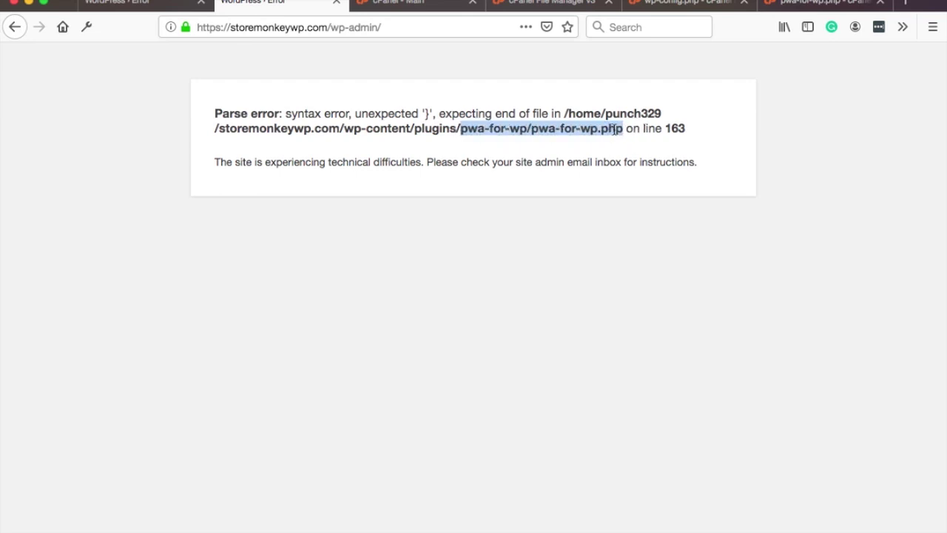
pyautogui.click(560, 130)
pyautogui.moveTo(463, 130); pyautogui.dragTo(521, 130)
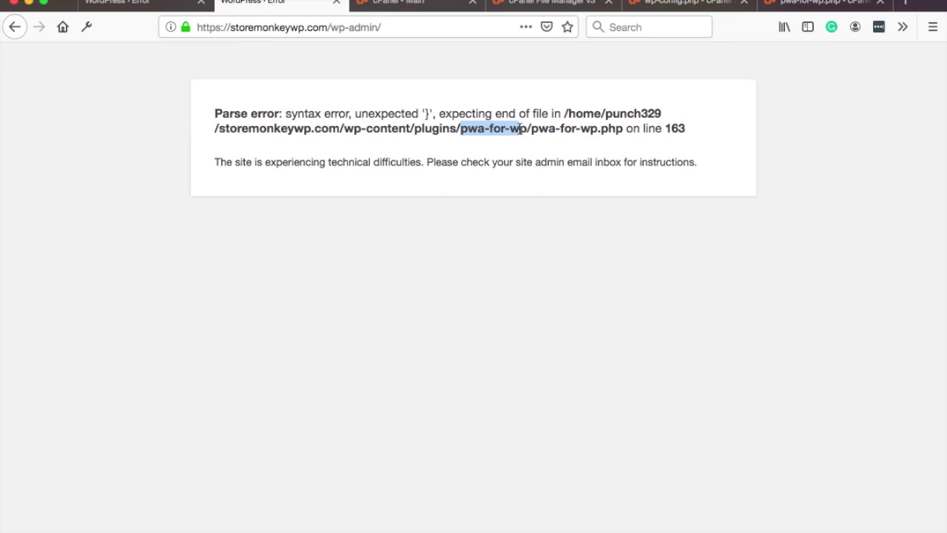
pyautogui.click(520, 128)
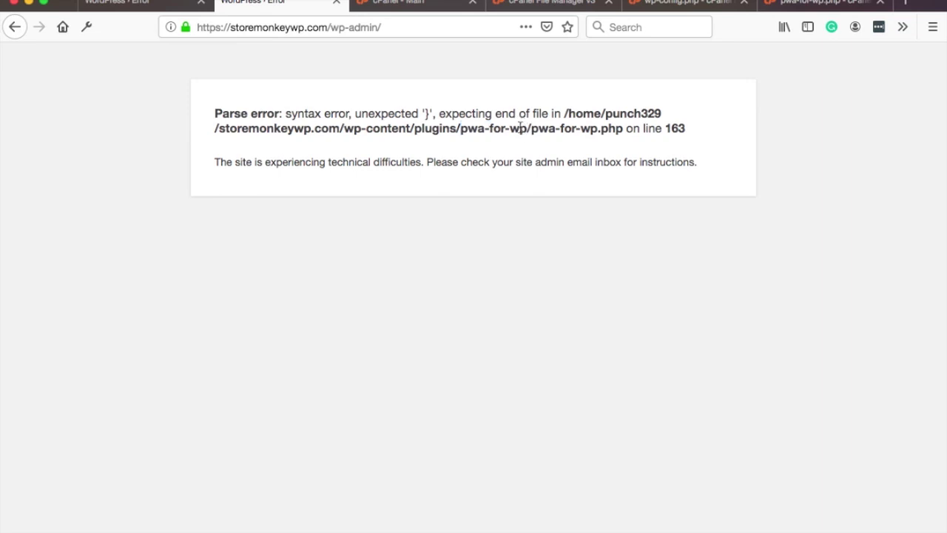
# - Return to the File Manager and open the wp-content/plugins folder inside storemonkeywp.com
pyautogui.click(524, 6)
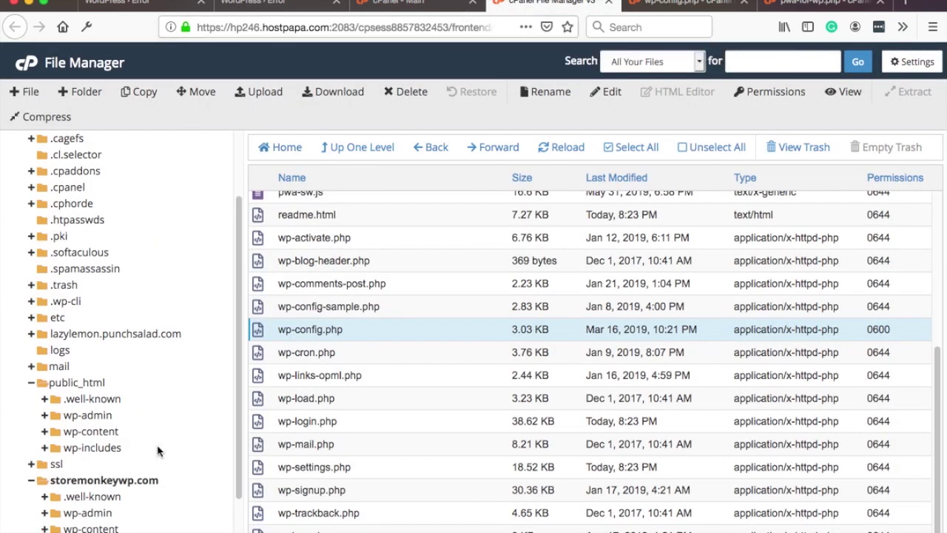
pyautogui.scroll(5, 321, 255)
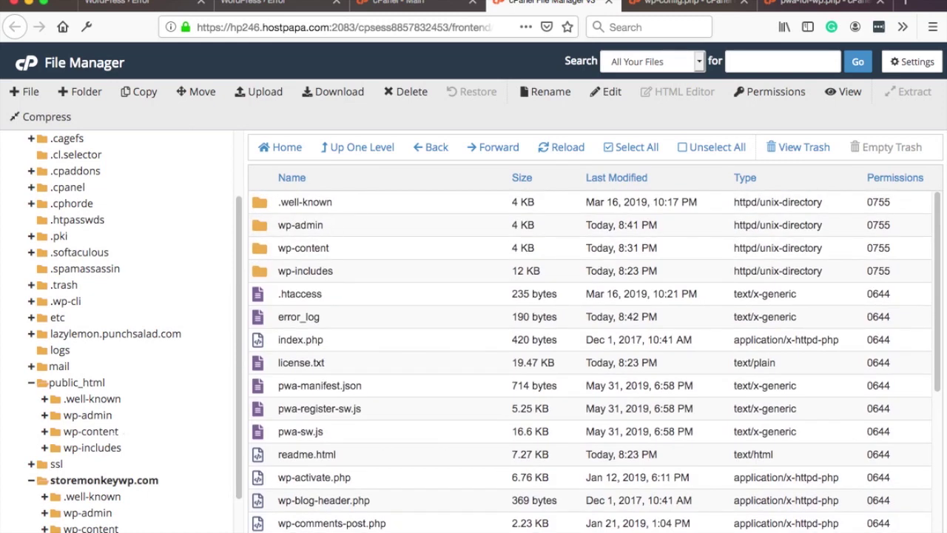
pyautogui.click(111, 481)
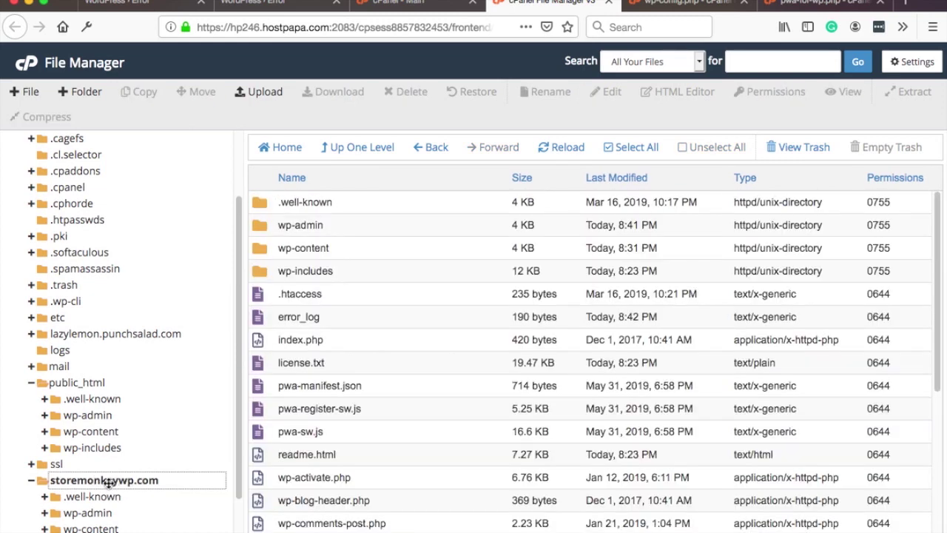
pyautogui.doubleClick(353, 248)
pyautogui.doubleClick(321, 225)
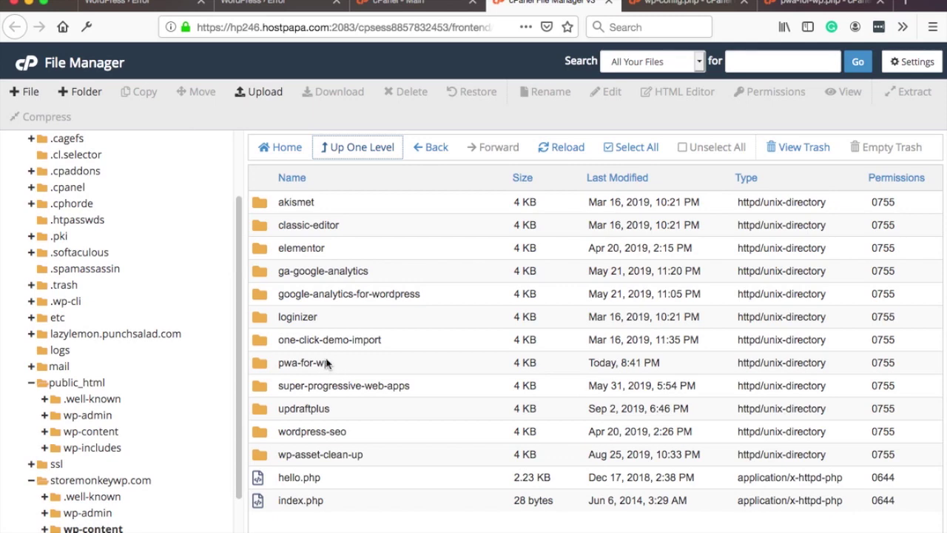
# - Rename the pwa-for-wp plugin folder to pwa-for-wp-blabla
pyautogui.rightClick(354, 363)
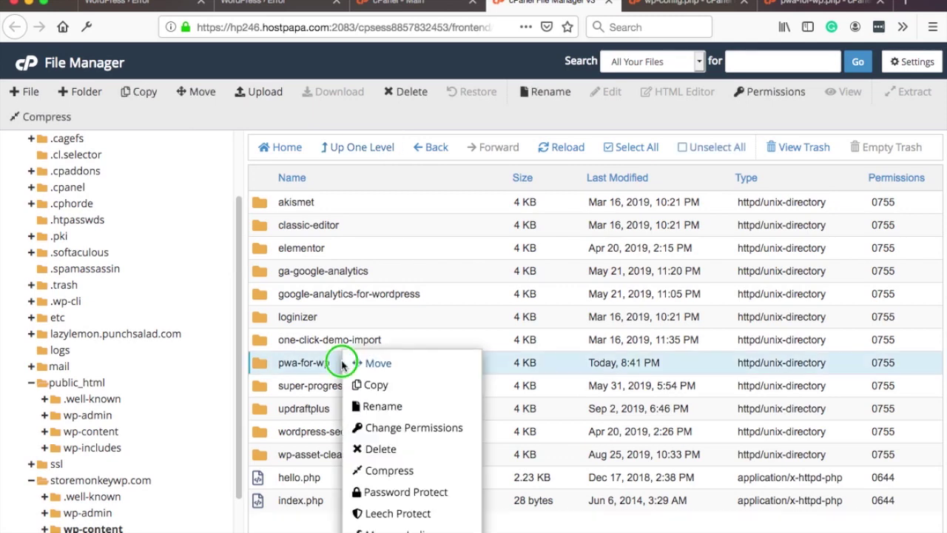
pyautogui.click(392, 406)
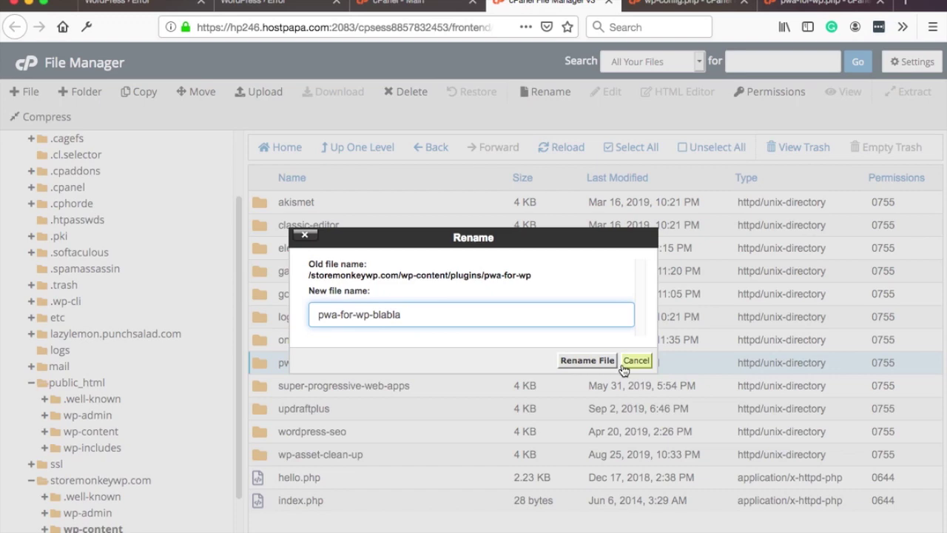
pyautogui.click(588, 360)
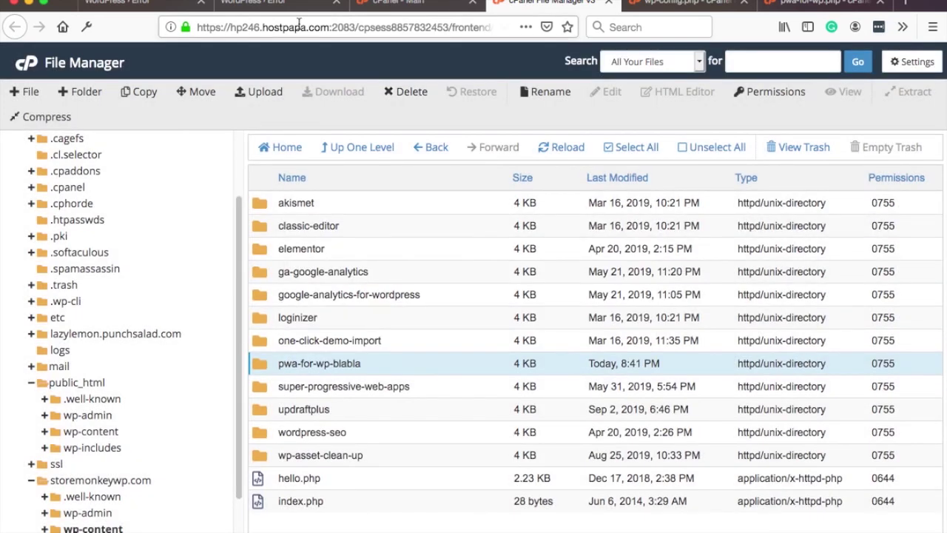
# - Reload the site's wp-admin page, open the installed plugins list and search that page for "pwa"
pyautogui.click(276, 4)
pyautogui.click(299, 25)
pyautogui.press('Return')
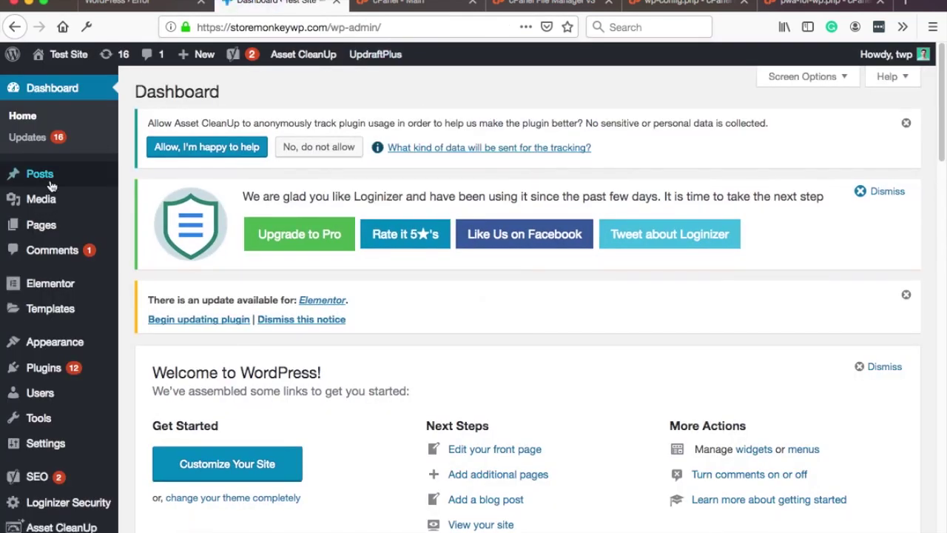
pyautogui.click(44, 369)
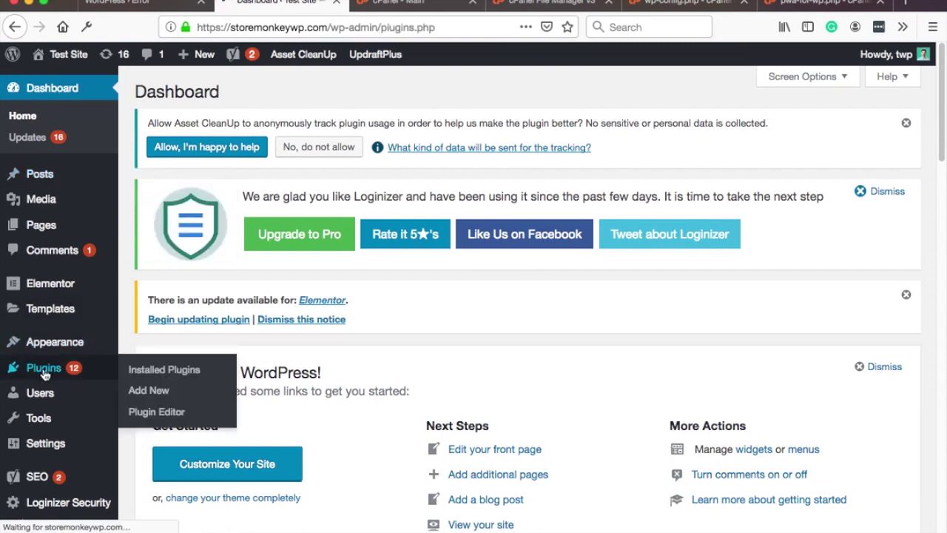
pyautogui.hotkey('ctrl', 'f')
pyautogui.write('pwa')
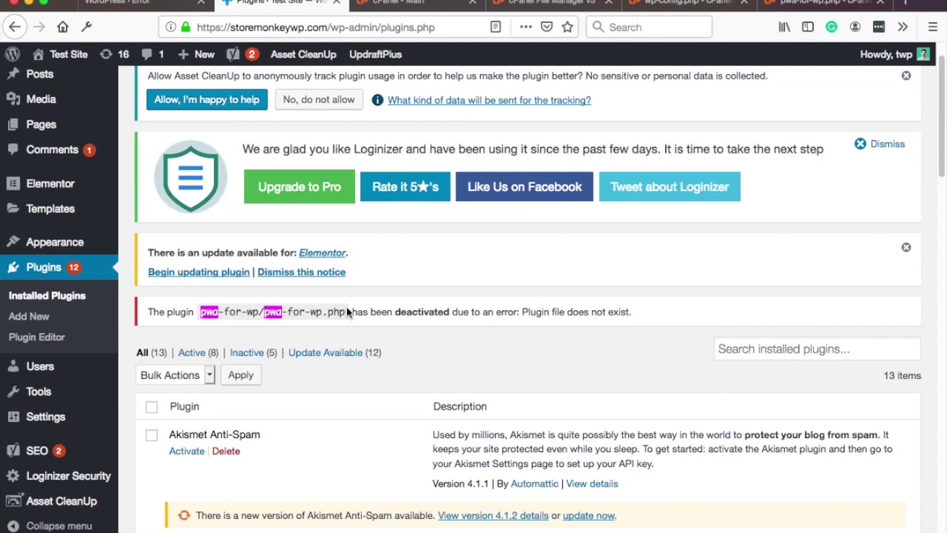
# - Return to wp-config.php in the file editor and set the WP_DEBUG constant to false
pyautogui.click(706, 6)
pyautogui.click(168, 390)
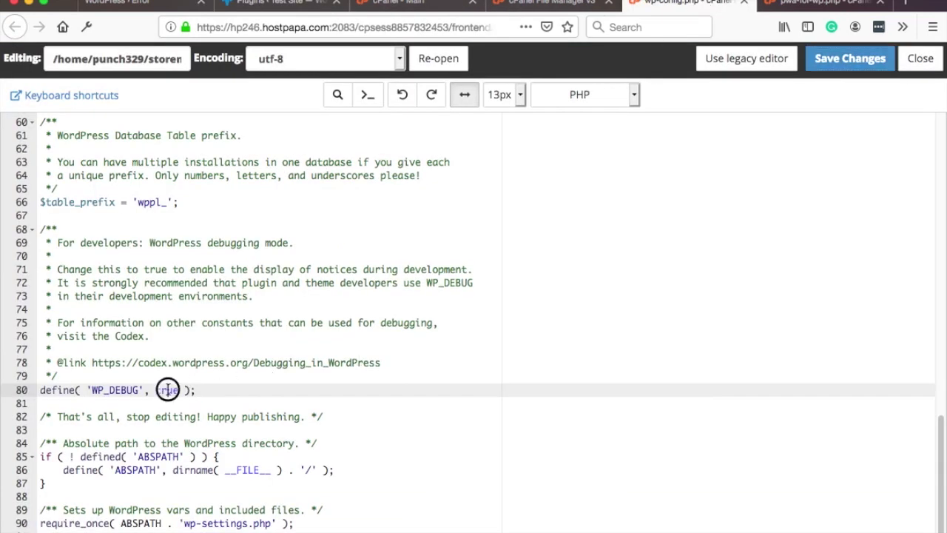
pyautogui.doubleClick(168, 390)
pyautogui.write('false')
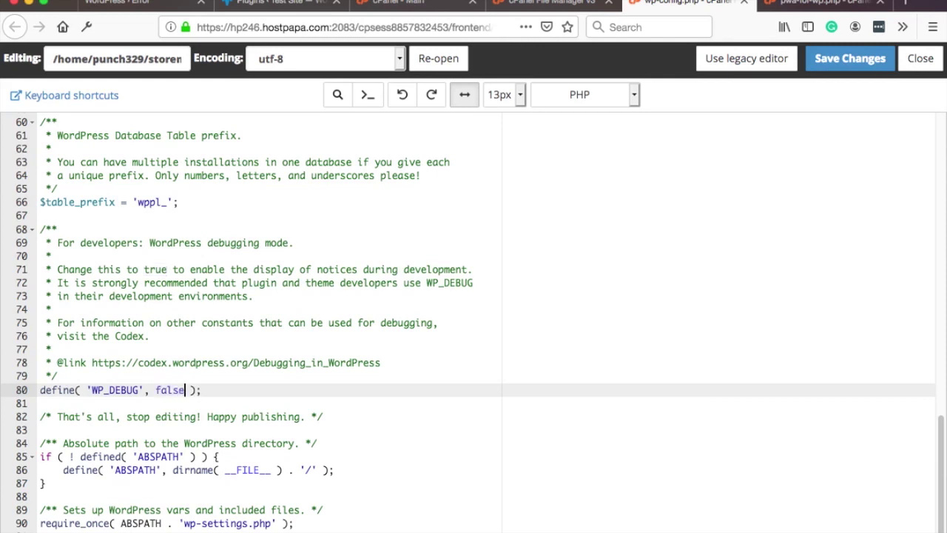